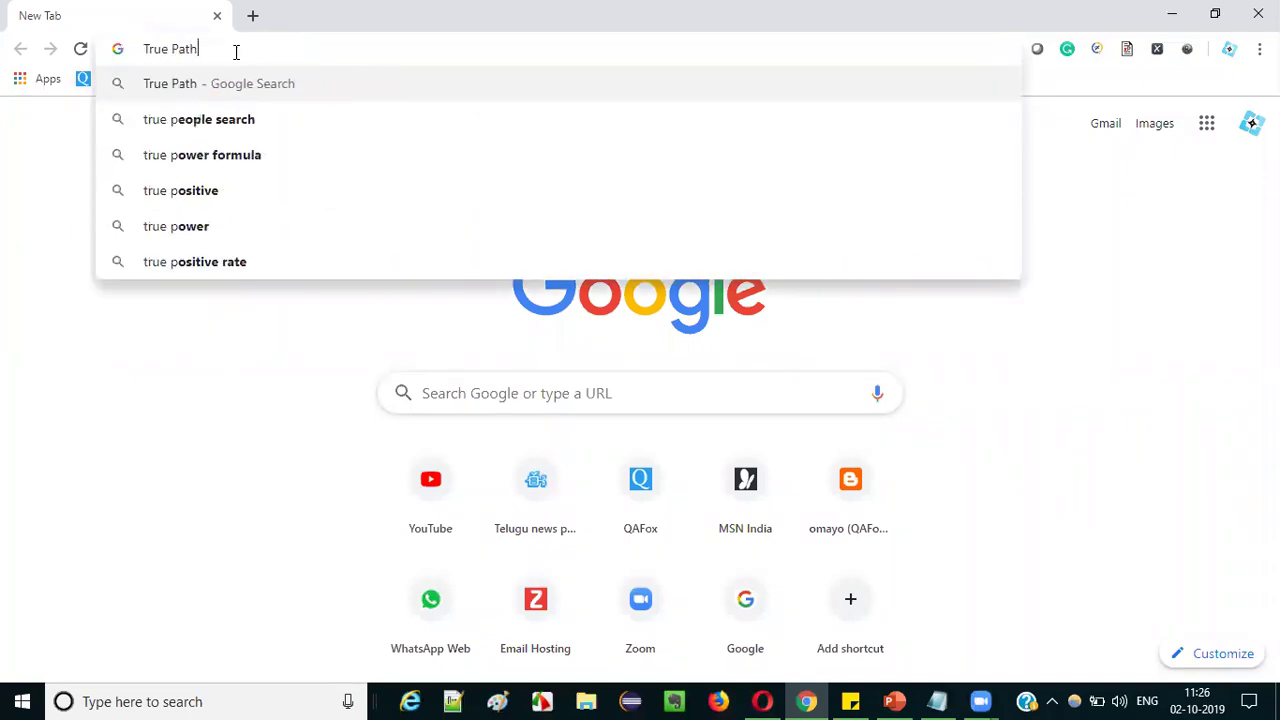
# Step: Search for 'True Path Chrome' and open the TruePath Chrome Web Store listing
pyautogui.write('Chrome')
pyautogui.press('Return')
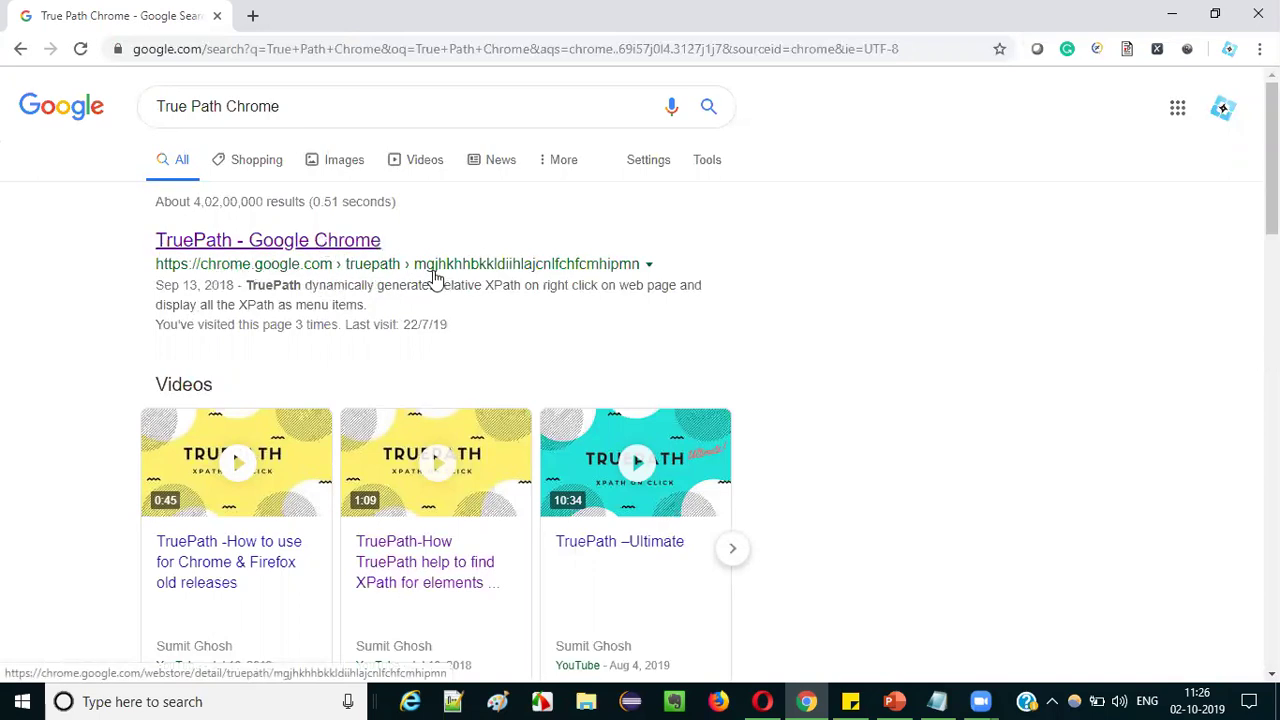
pyautogui.click(305, 243)
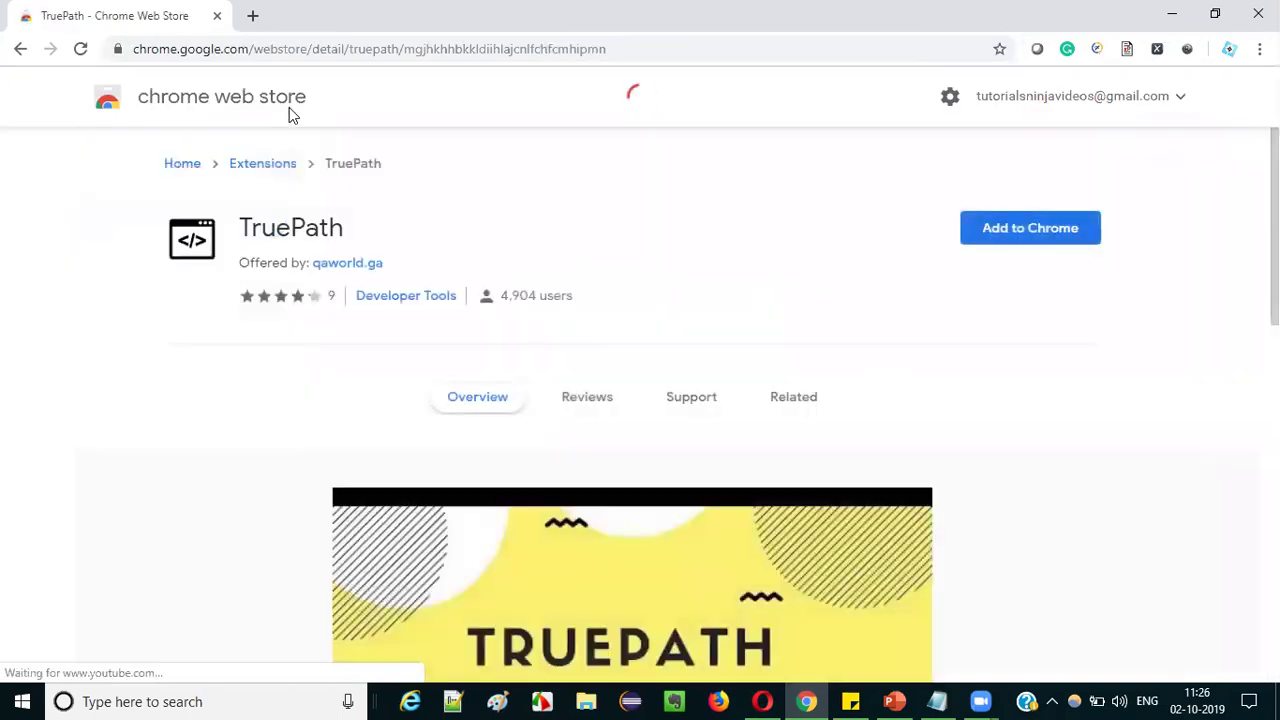
# Step: Add the TruePath extension to Chrome and confirm the installation
pyautogui.scroll(-7, 877, 358)
pyautogui.scroll(7, 486, 394)
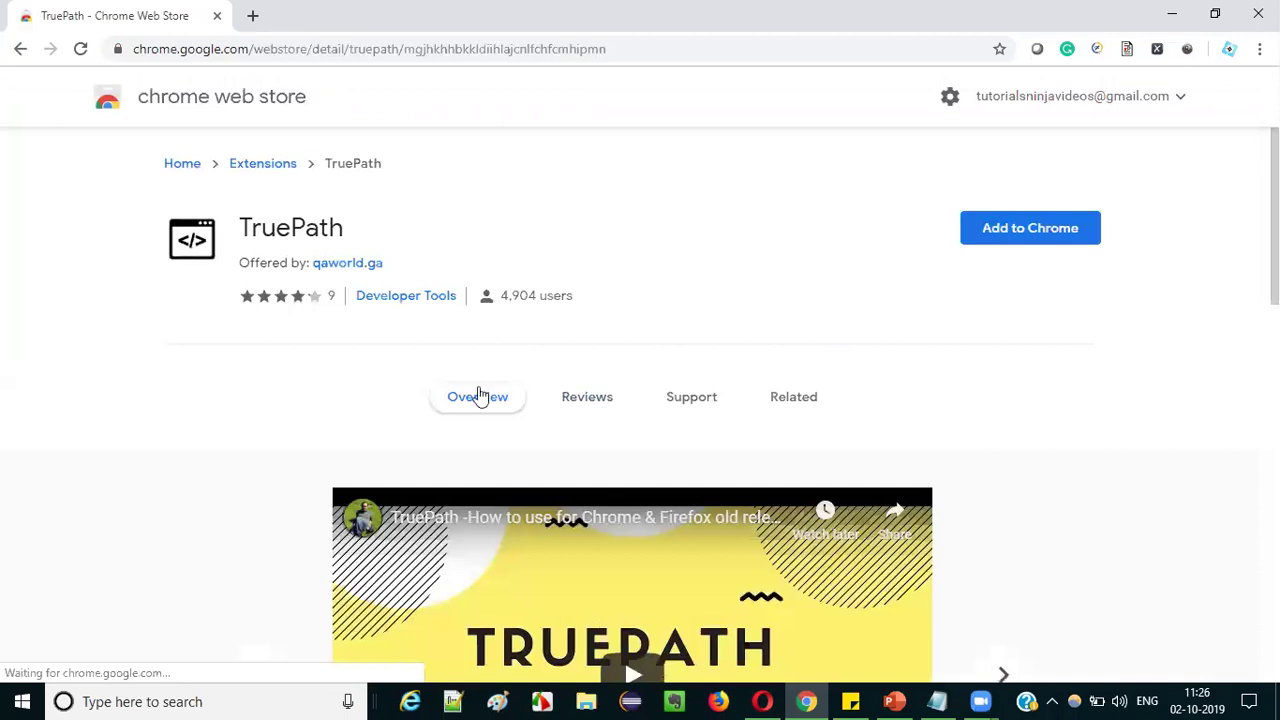
pyautogui.click(1065, 230)
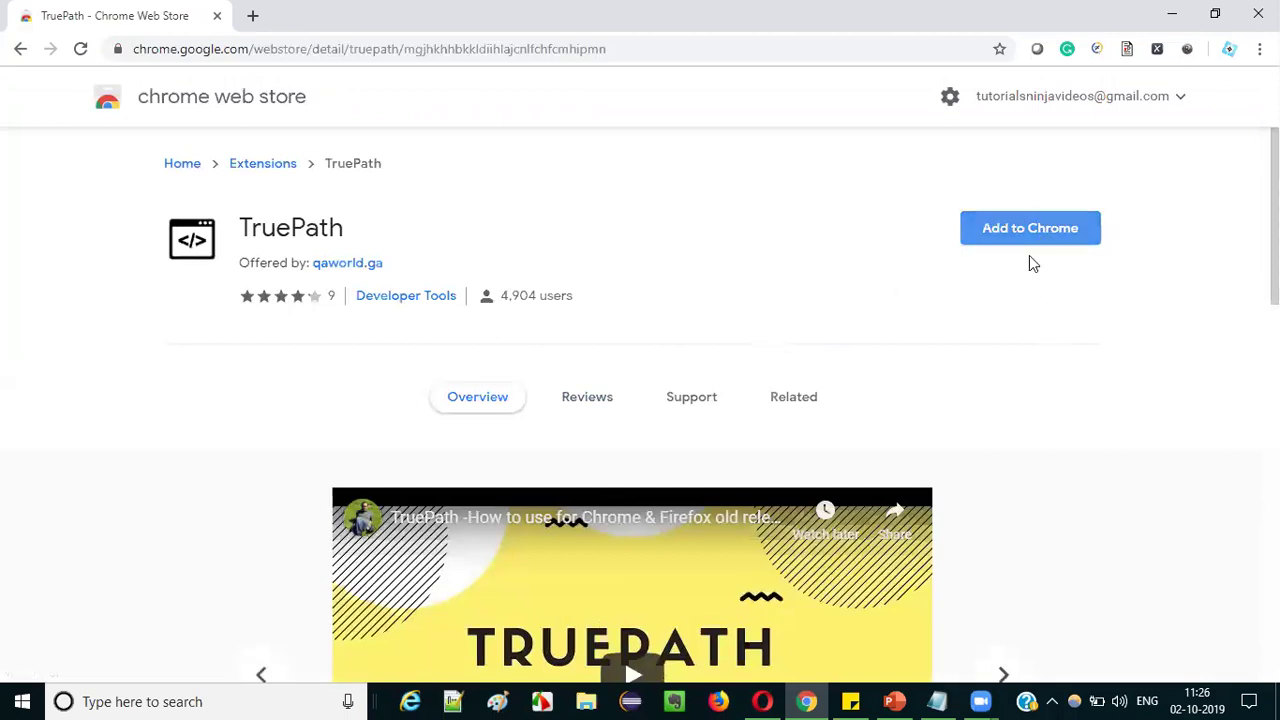
pyautogui.click(1050, 240)
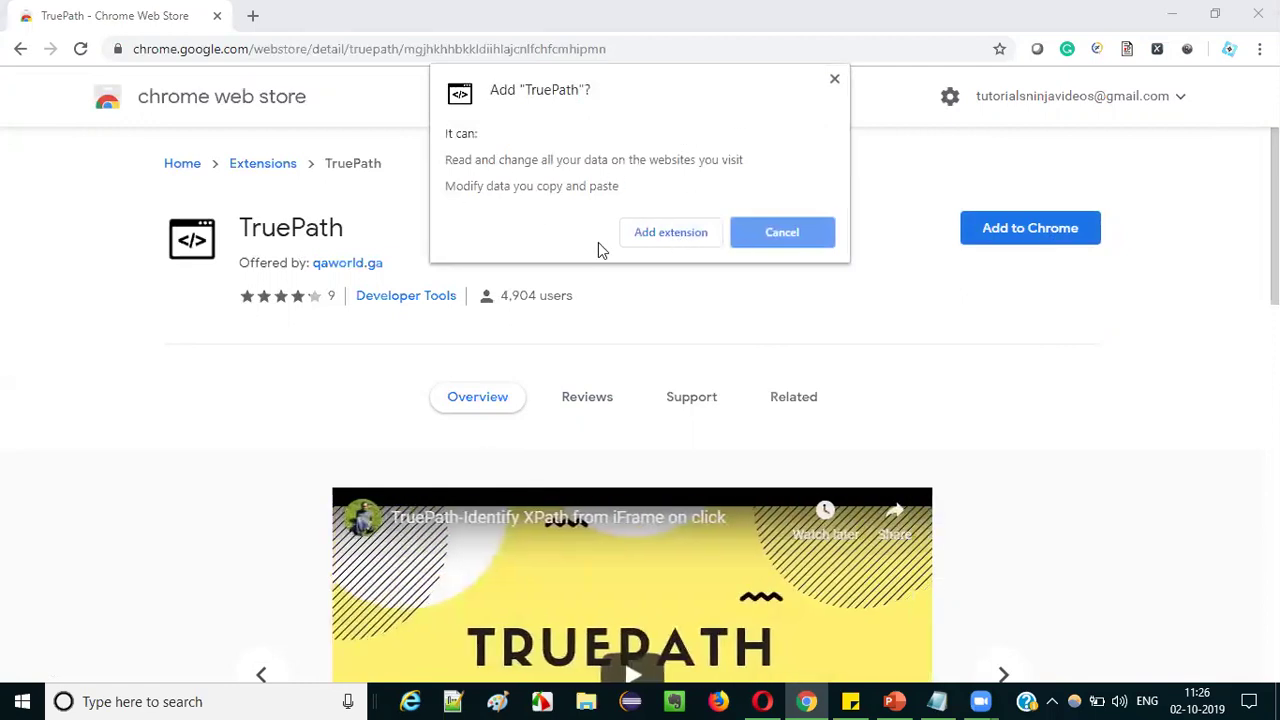
pyautogui.click(660, 238)
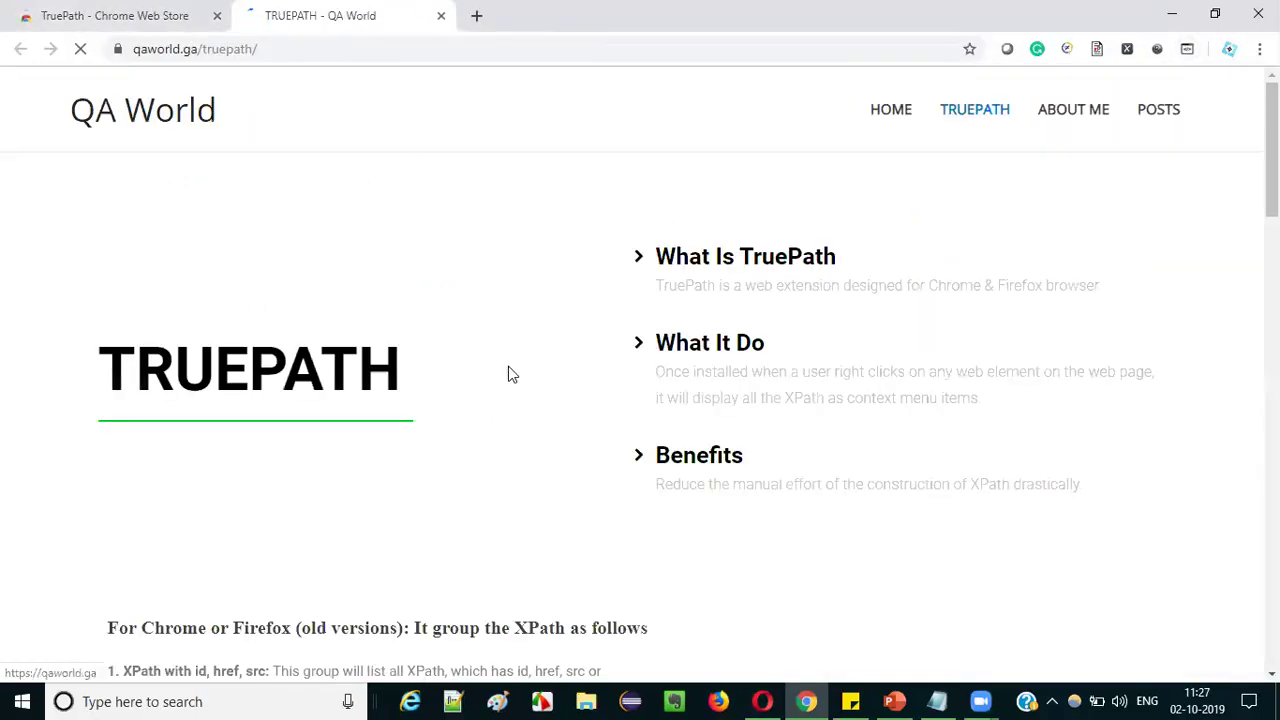
# Step: Look over the QA World TruePath page, then close that tab
pyautogui.scroll(-1, 561, 217)
pyautogui.click(75, 13)
pyautogui.click(320, 18)
pyautogui.scroll(-15, 891, 402)
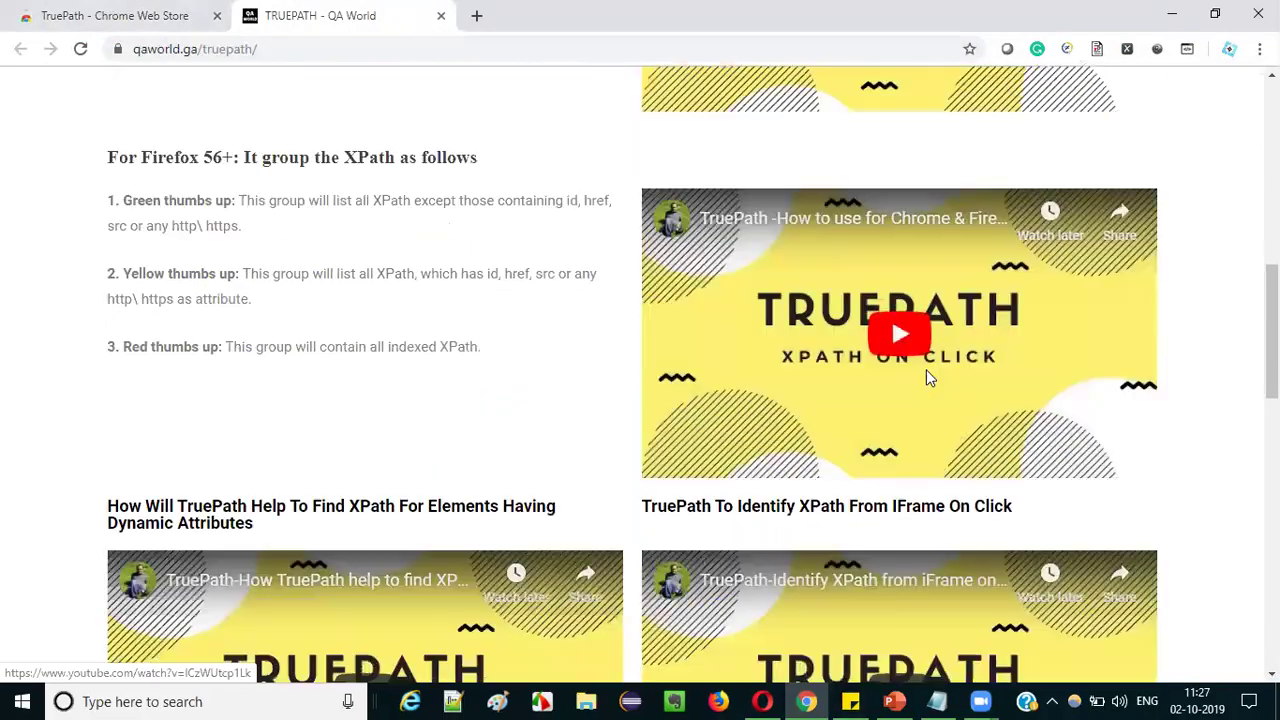
pyautogui.scroll(15, 915, 345)
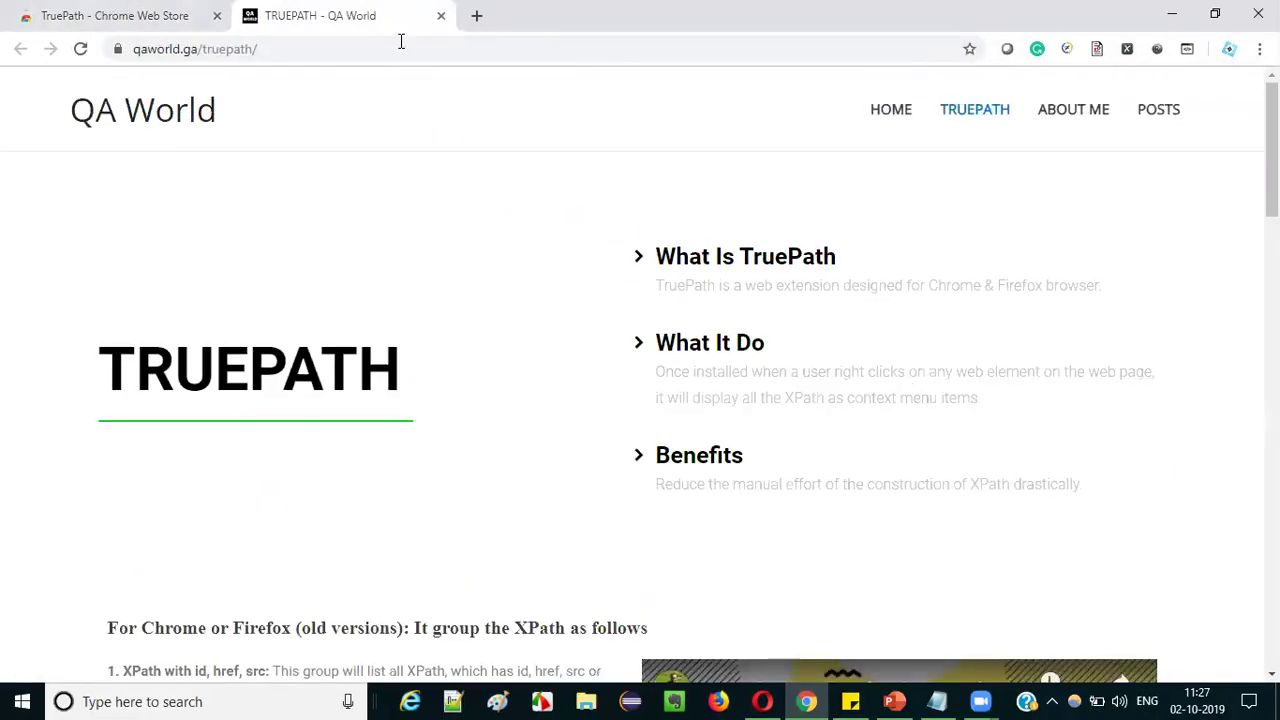
pyautogui.click(441, 15)
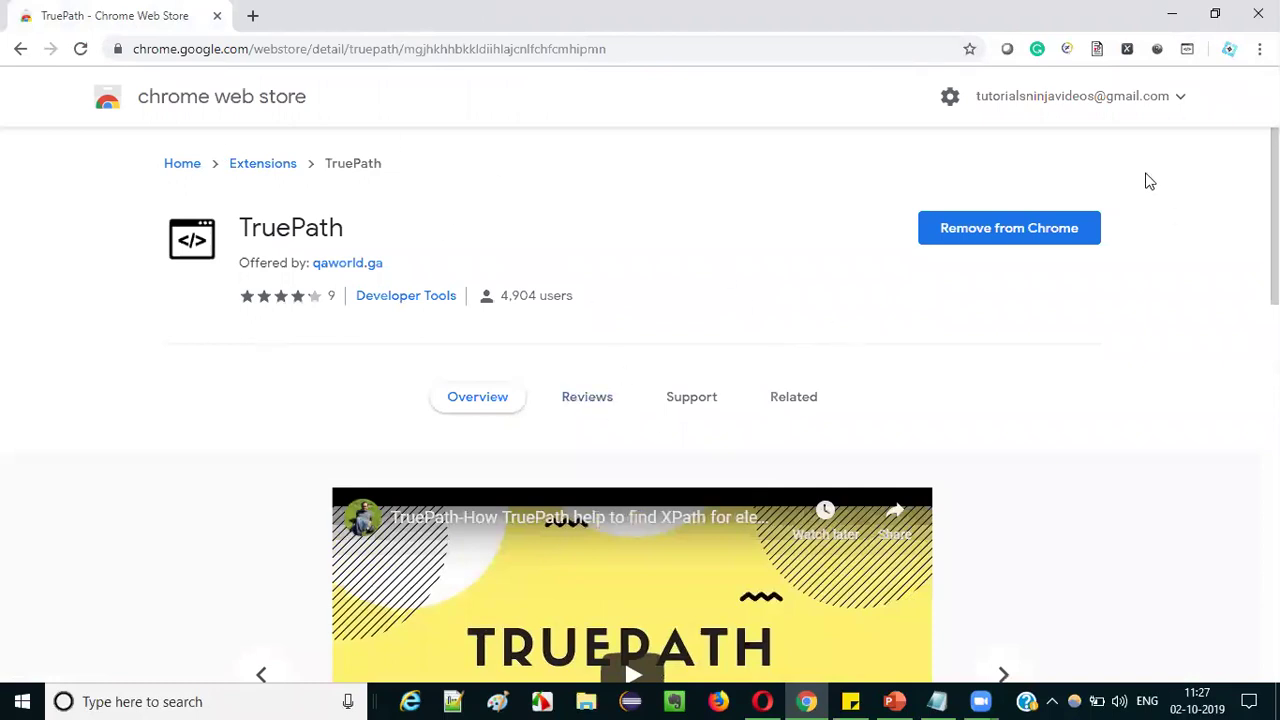
# Step: Remove TruePath from Chrome, add it back, and close the QA World pages that open
pyautogui.click(1016, 240)
pyautogui.click(1069, 170)
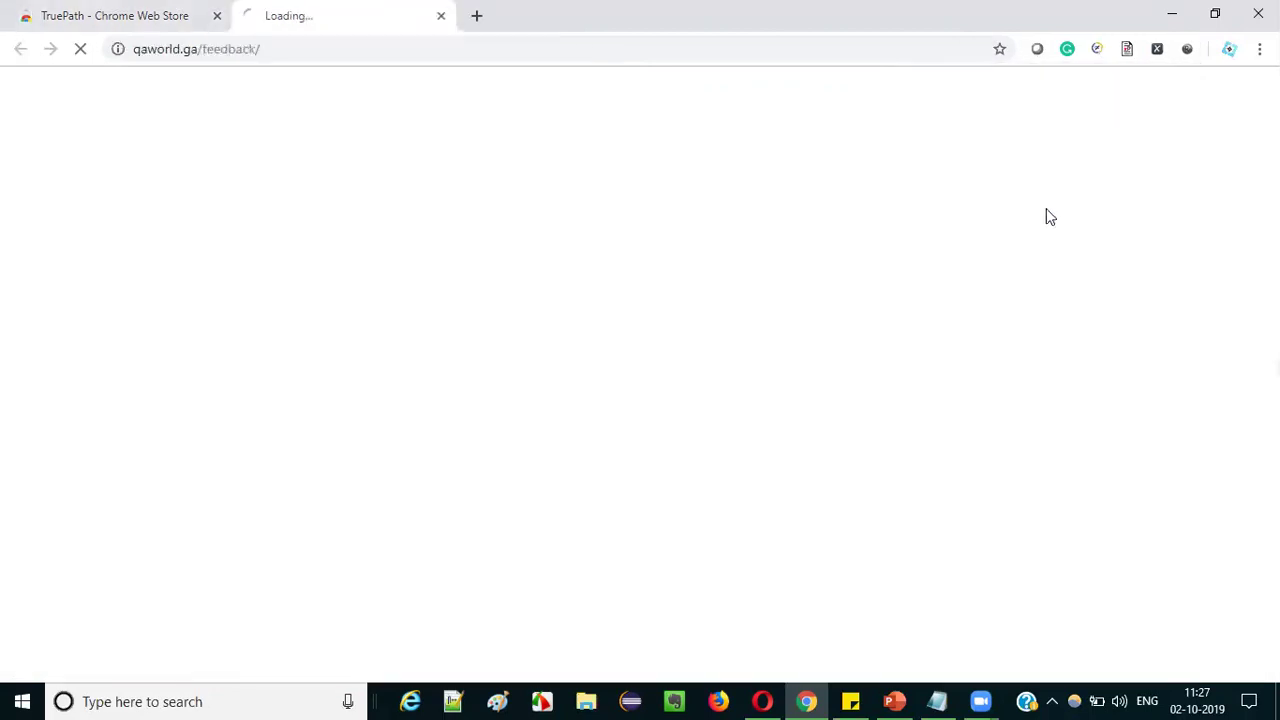
pyautogui.click(440, 16)
pyautogui.click(1074, 237)
pyautogui.click(685, 240)
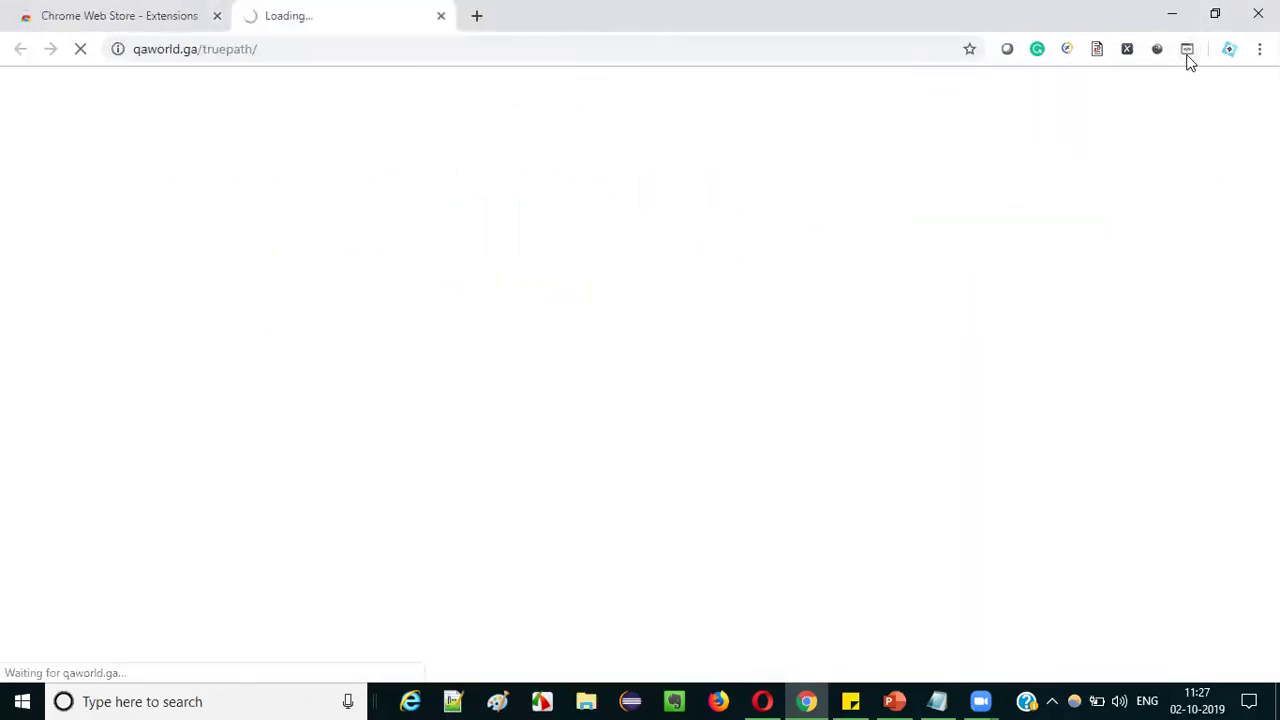
pyautogui.click(440, 16)
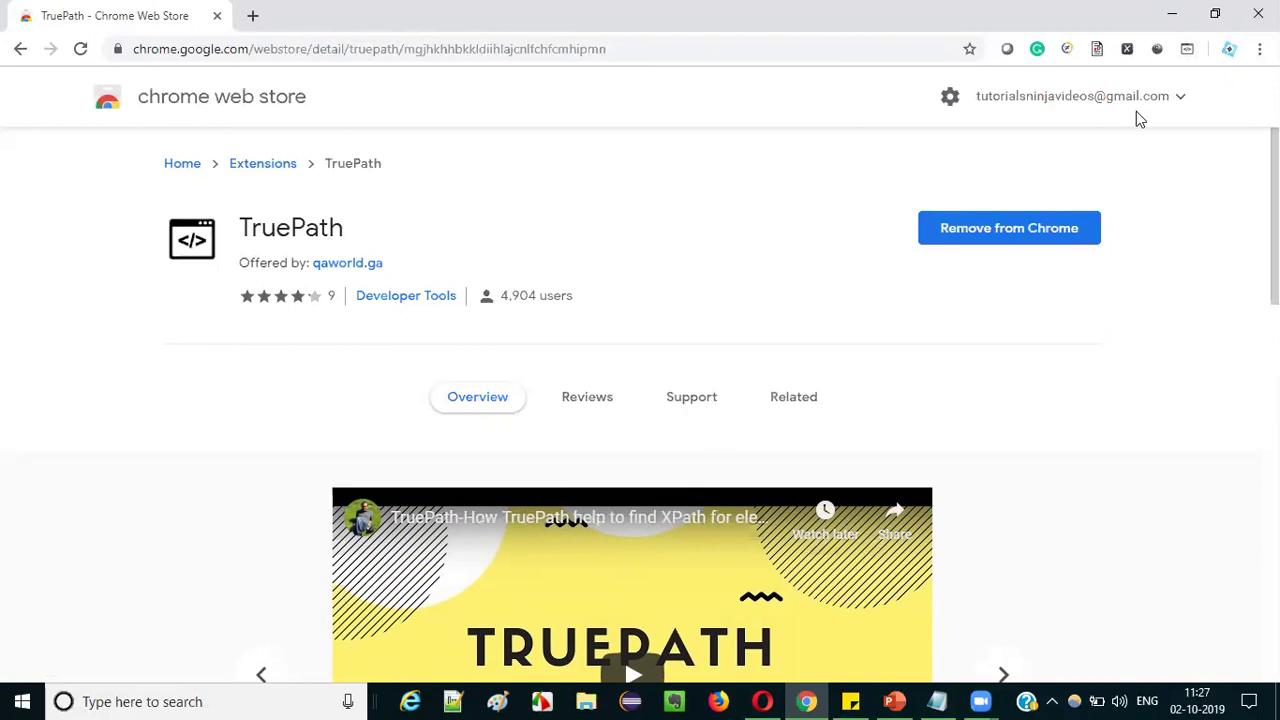
# Step: Load omayo.blogspot.com in the current tab
pyautogui.moveTo(241, 236); pyautogui.dragTo(391, 229)
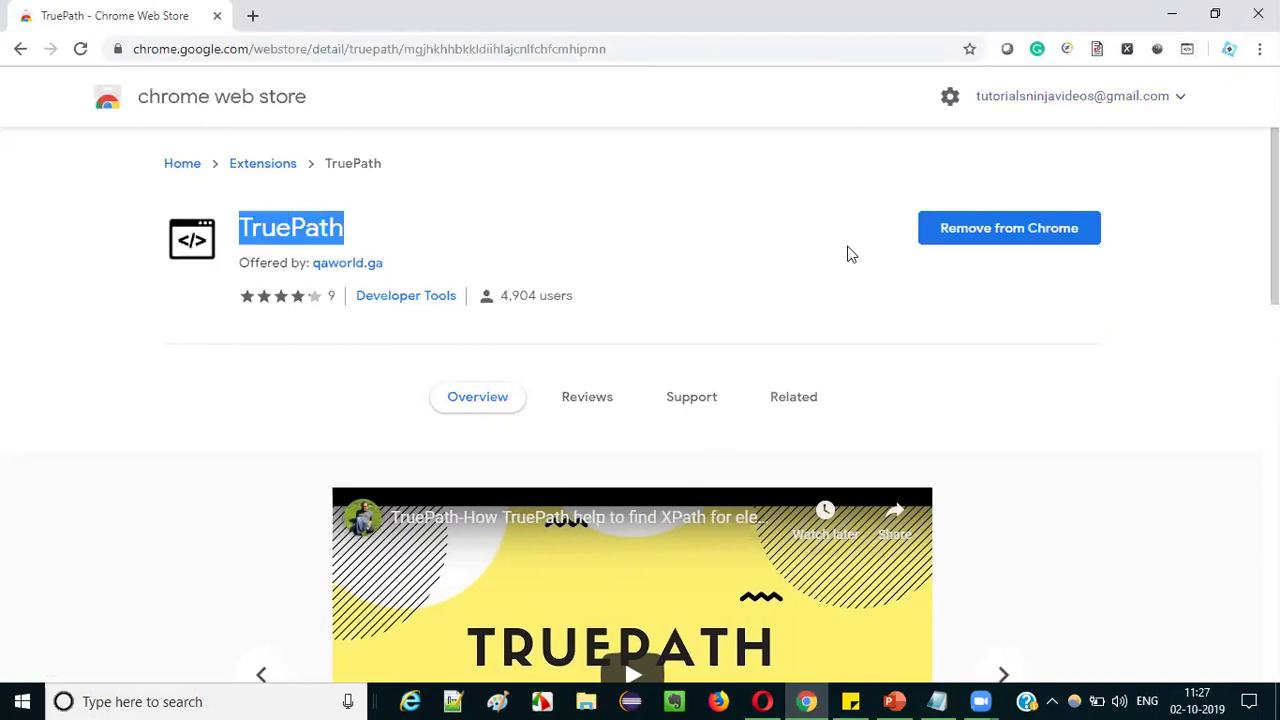
pyautogui.click(192, 49)
pyautogui.write('omayo.blogspot.com')
pyautogui.press('Return')
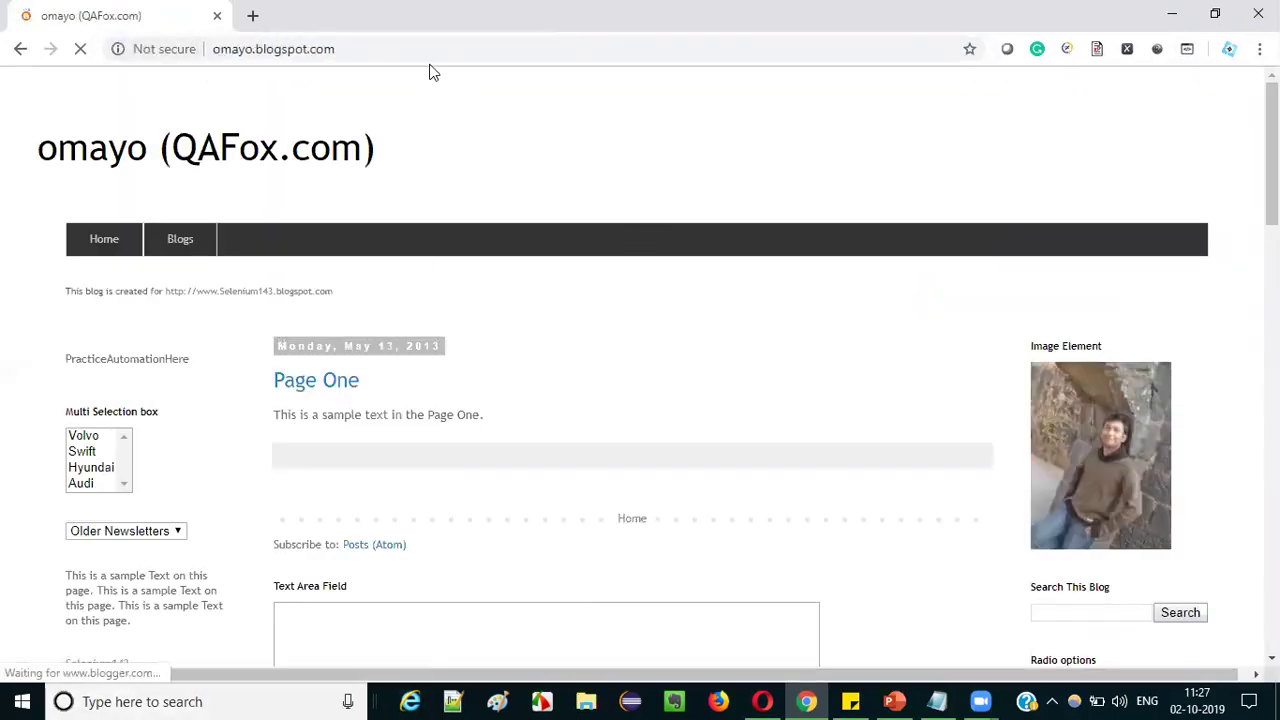
# Step: Bring up the TruePath extension's toolbar menu on the omayo page, then dismiss it
pyautogui.click(338, 50)
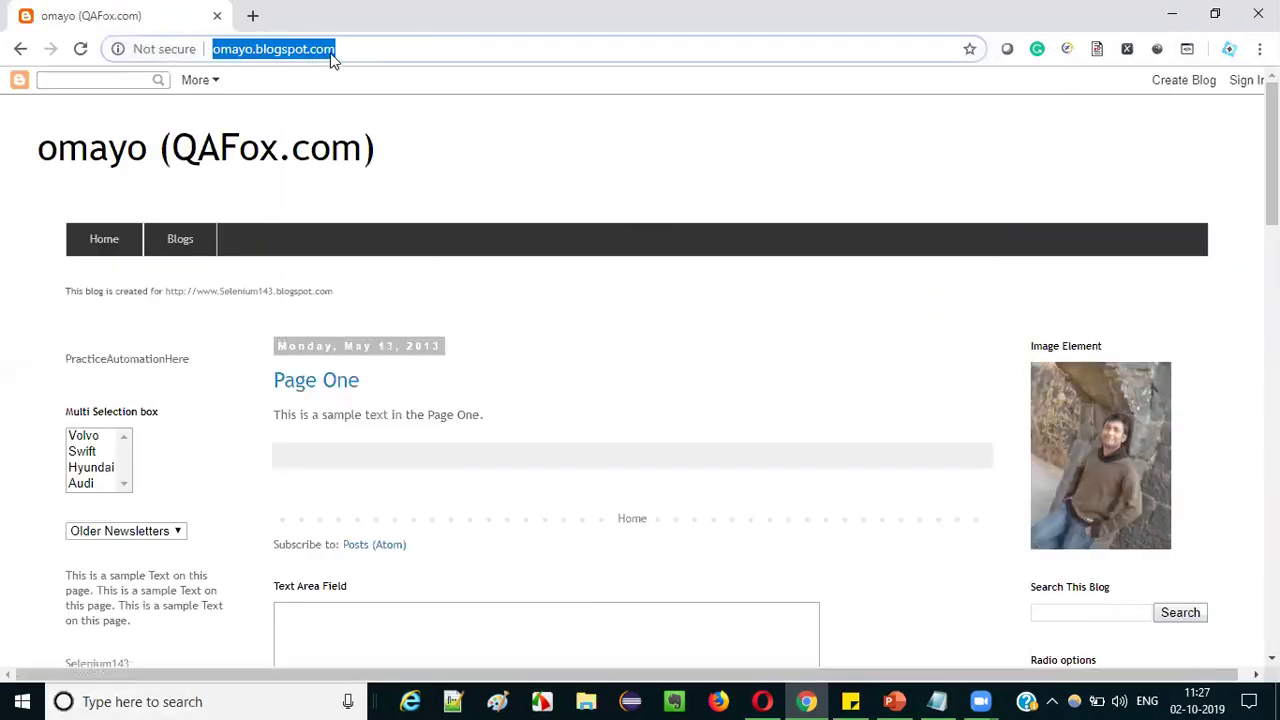
pyautogui.scroll(-10, 1119, 371)
pyautogui.scroll(4, 1119, 360)
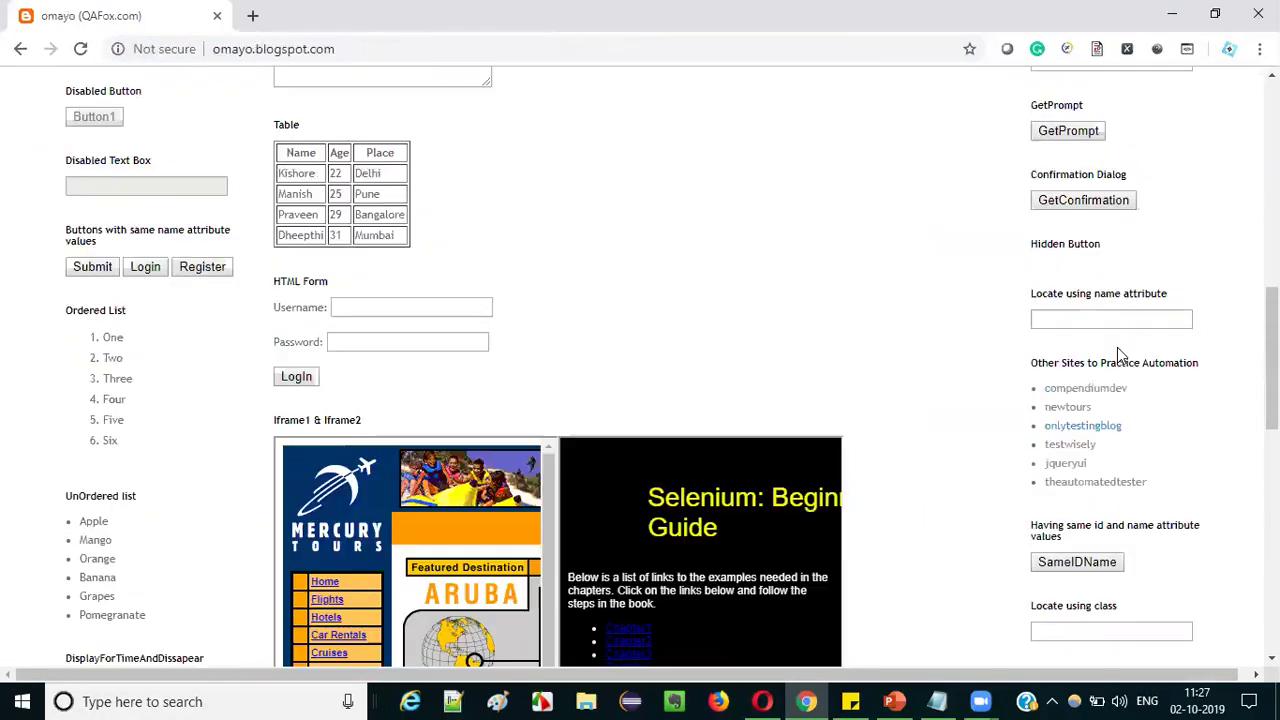
pyautogui.scroll(6, 1117, 347)
pyautogui.scroll(-6, 1177, 420)
pyautogui.scroll(6, 1186, 406)
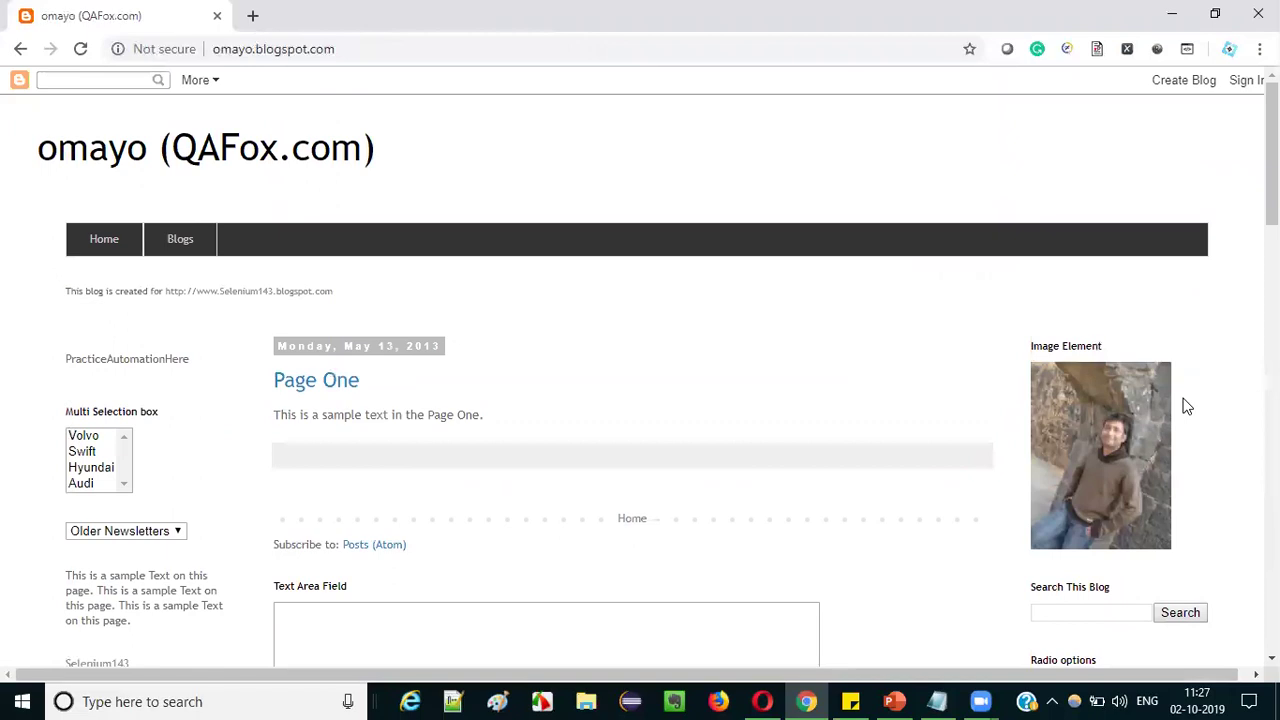
pyautogui.rightClick(1189, 52)
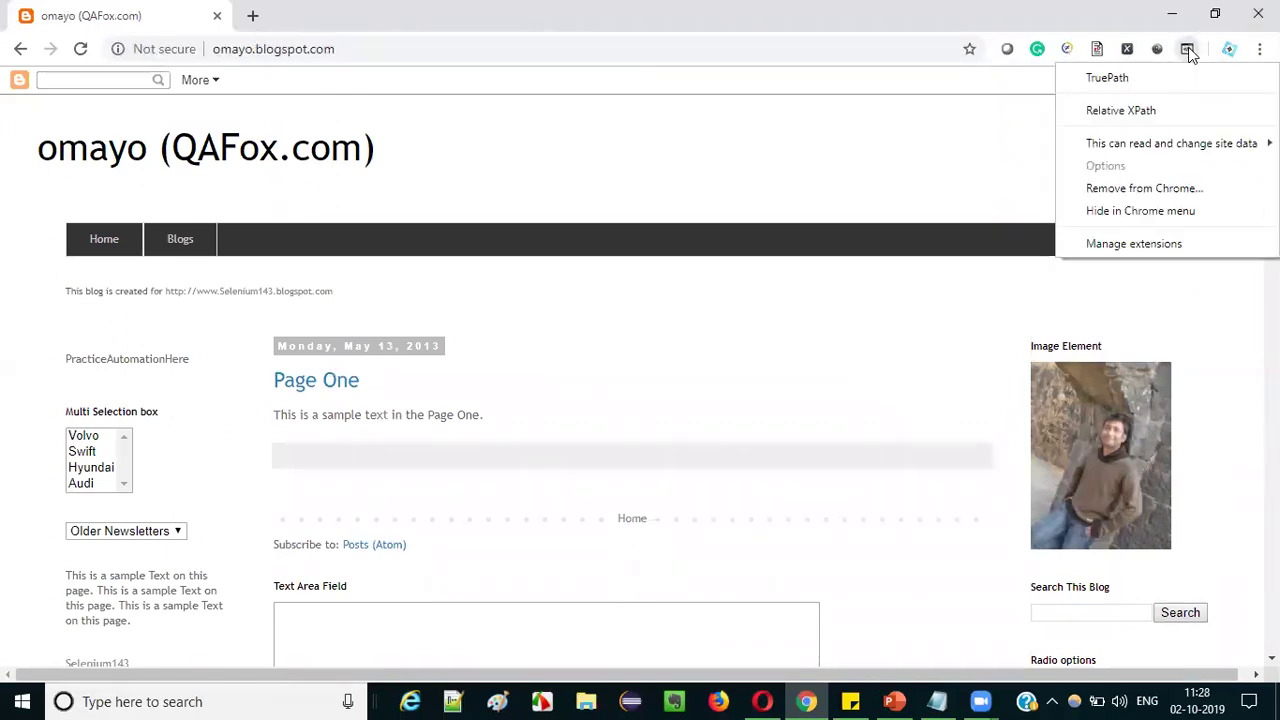
pyautogui.rightClick(1189, 52)
pyautogui.rightClick(1188, 51)
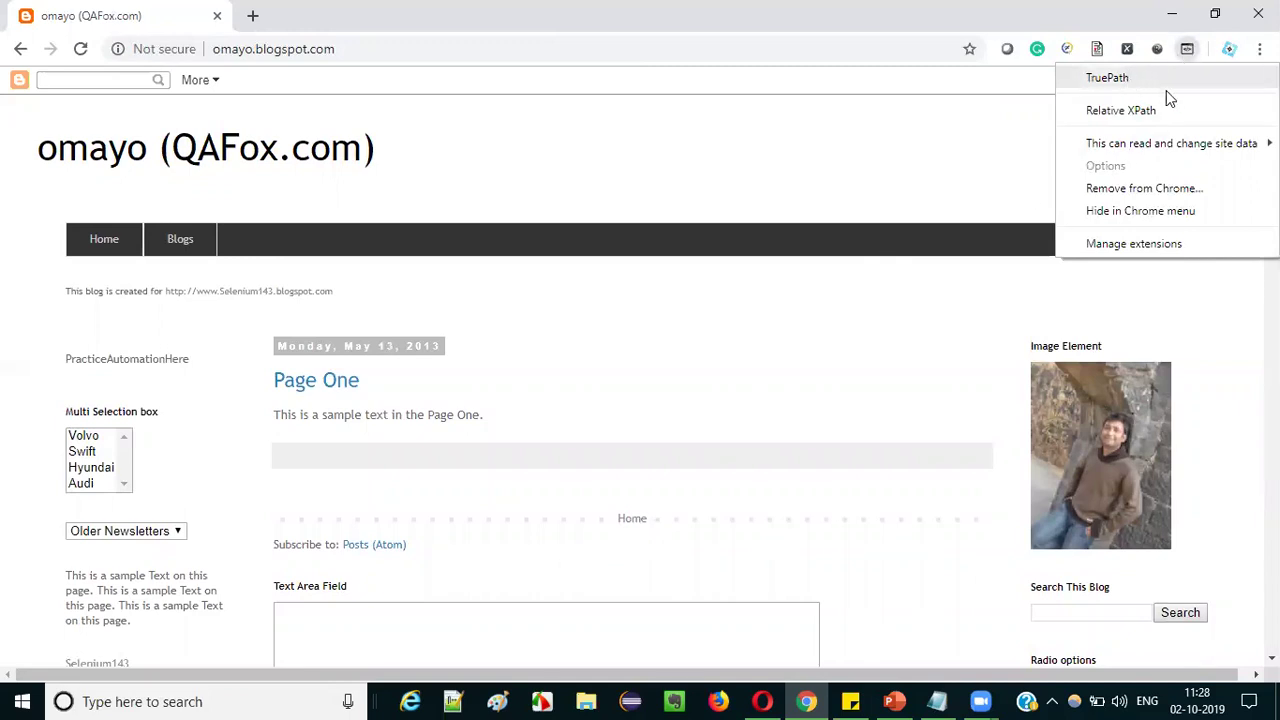
pyautogui.click(937, 163)
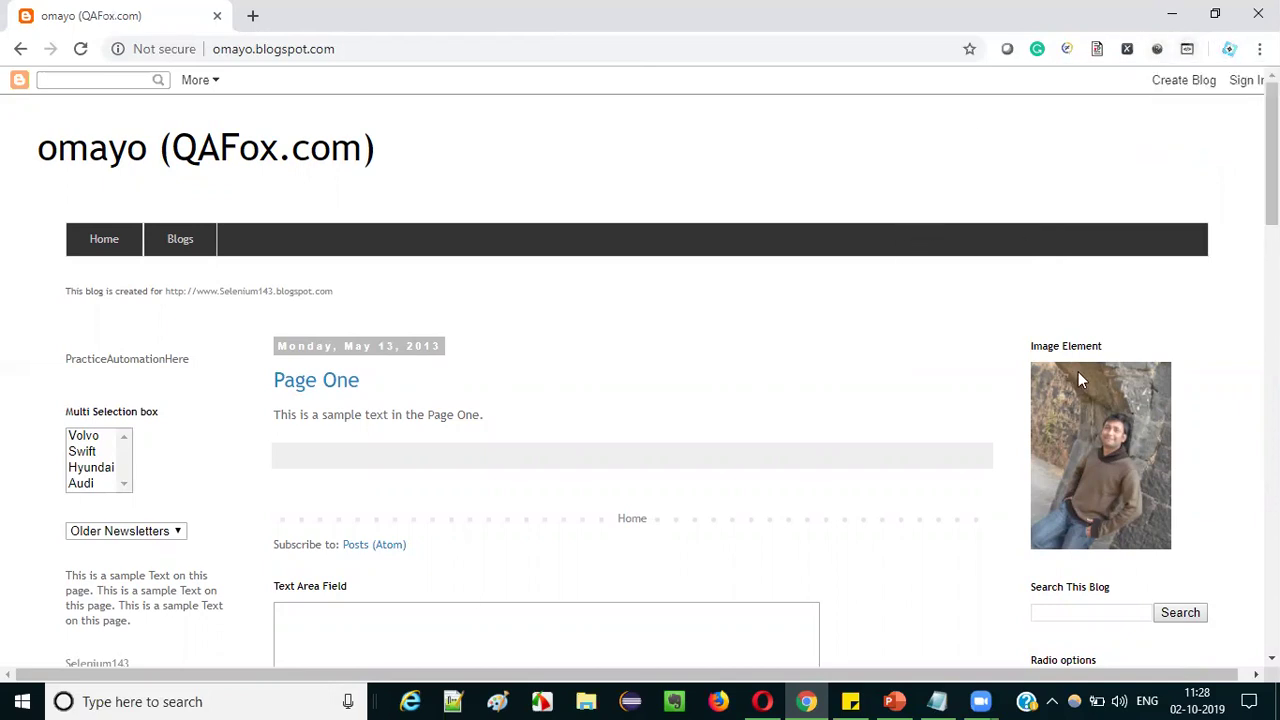
# Step: Scroll the omayo page to the Enabled Button (Button2) section
pyautogui.scroll(-7, 838, 276)
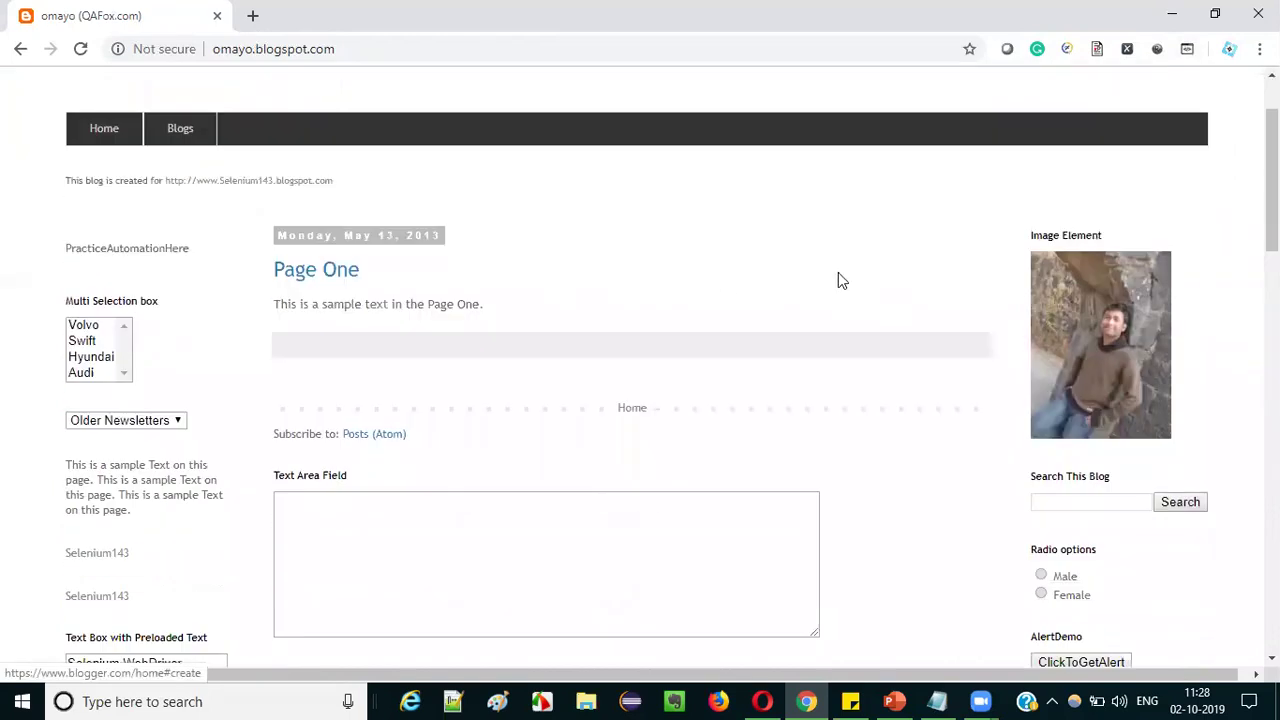
pyautogui.scroll(2, 838, 280)
pyautogui.scroll(-2, 838, 280)
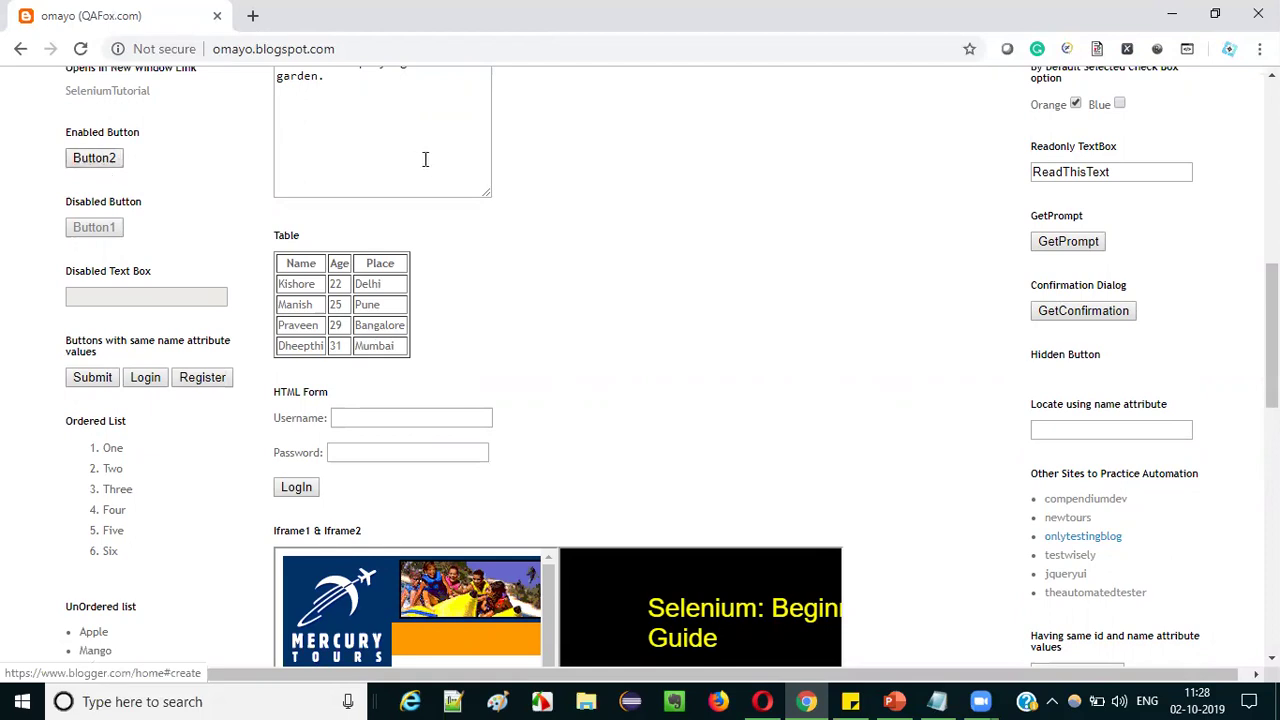
pyautogui.rightClick(111, 162)
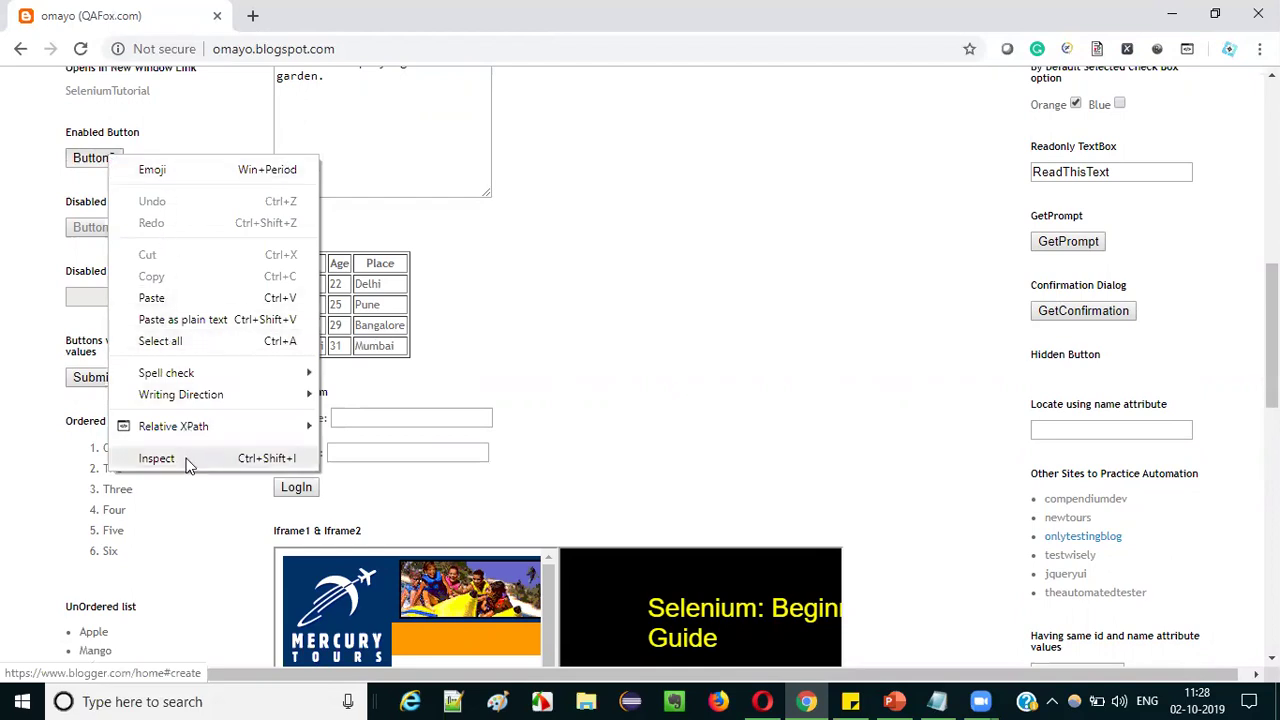
pyautogui.moveTo(182, 431)
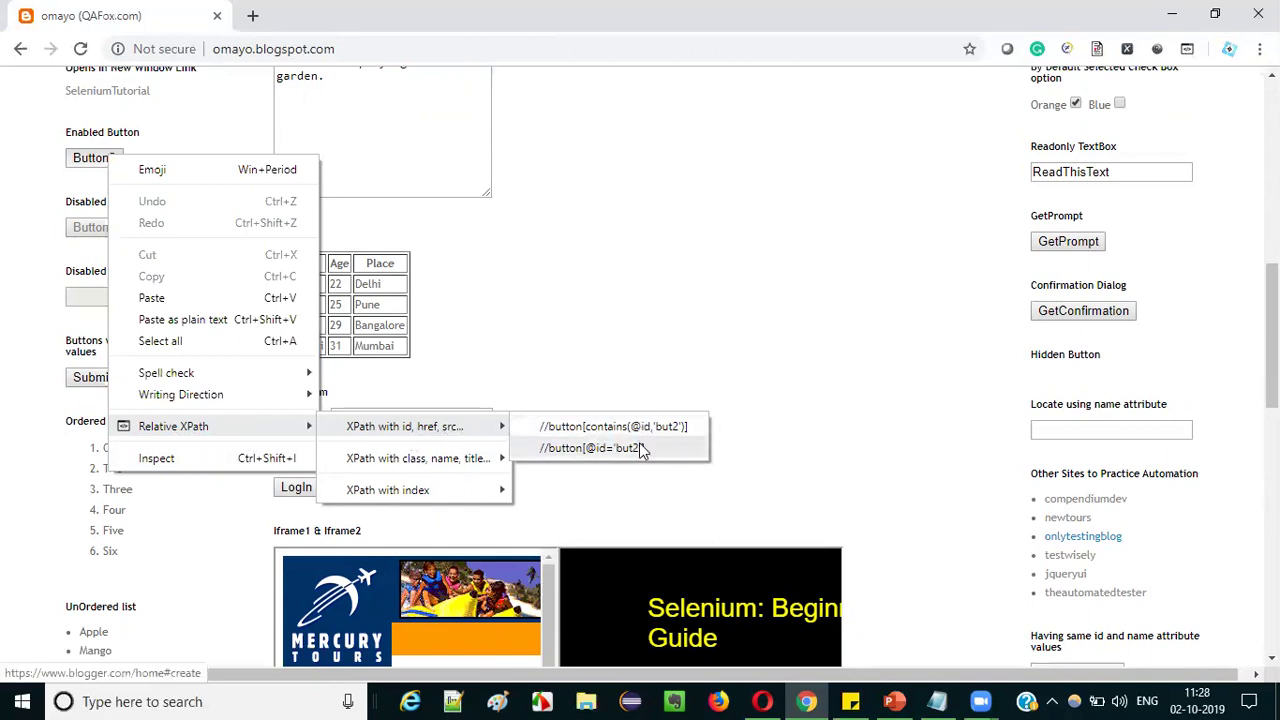
pyautogui.moveTo(457, 460)
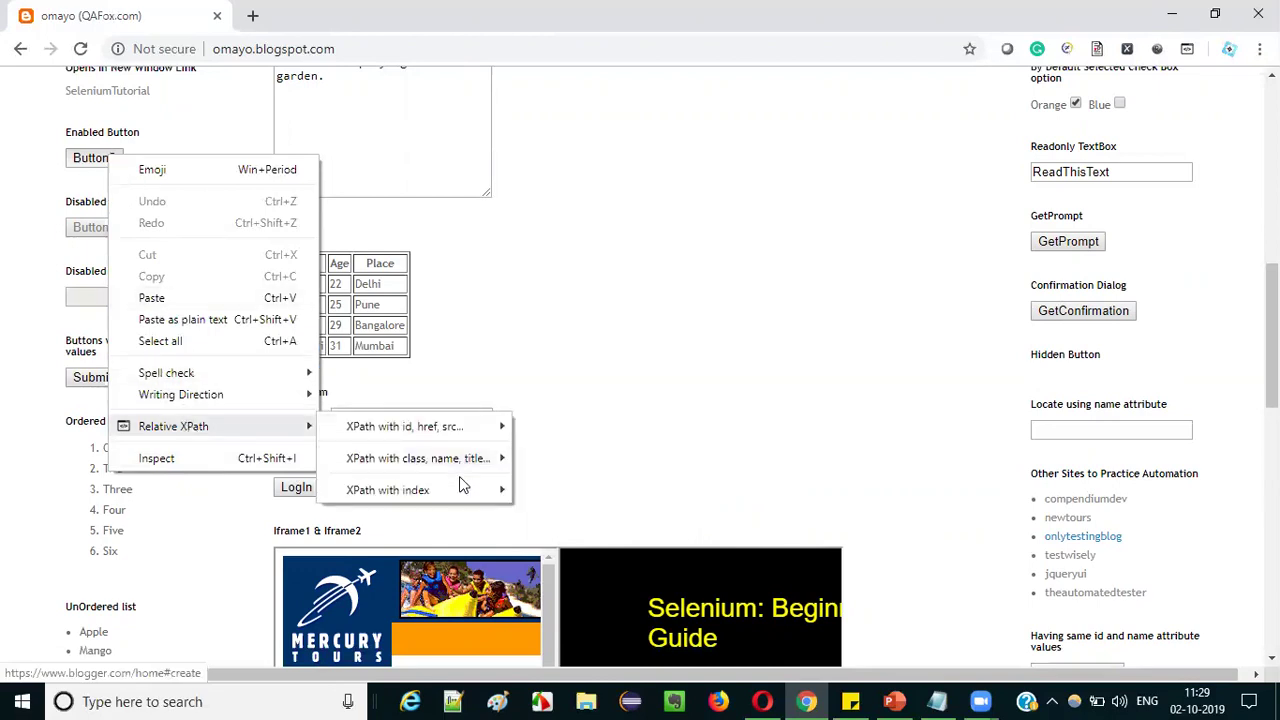
pyautogui.moveTo(418, 490)
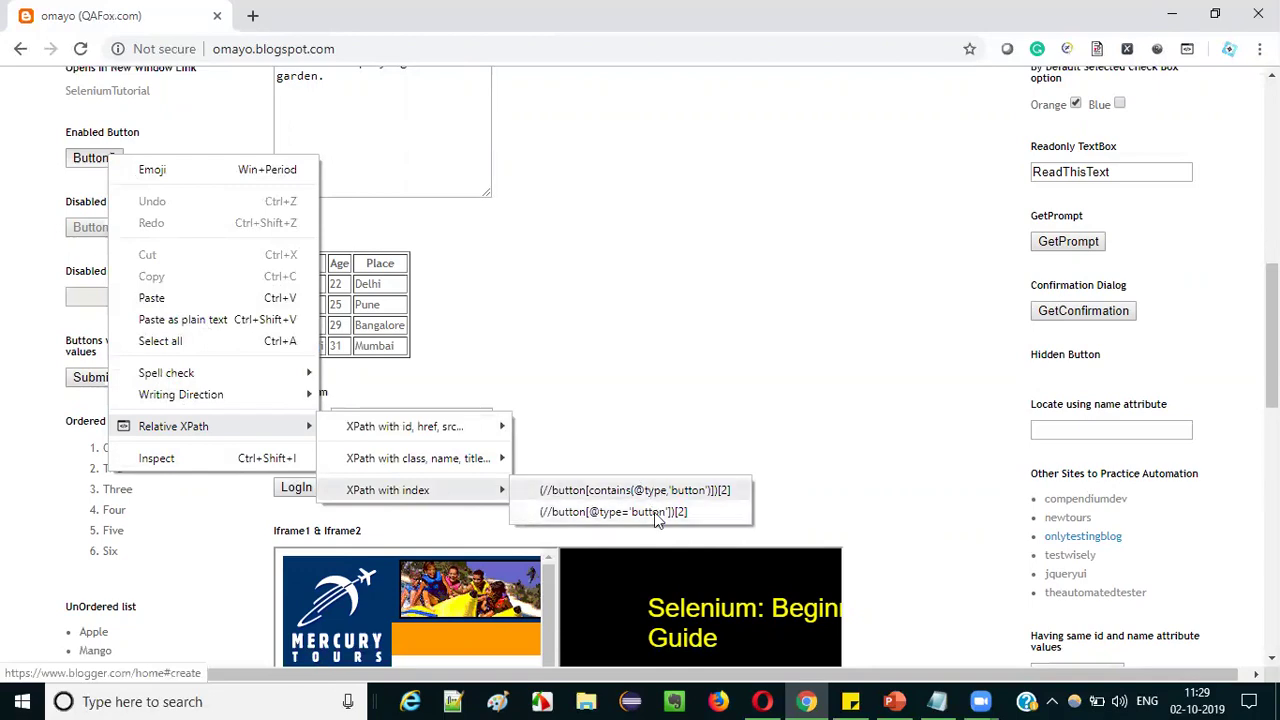
pyautogui.moveTo(440, 428)
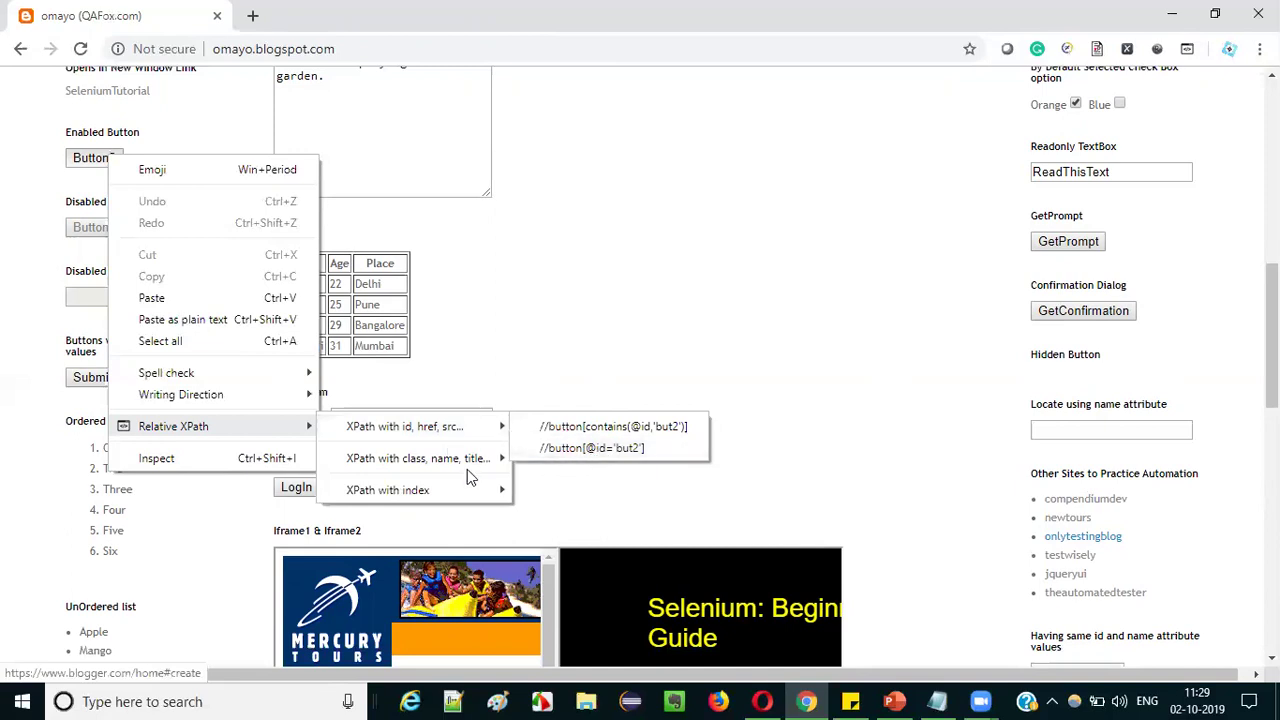
pyautogui.moveTo(472, 490)
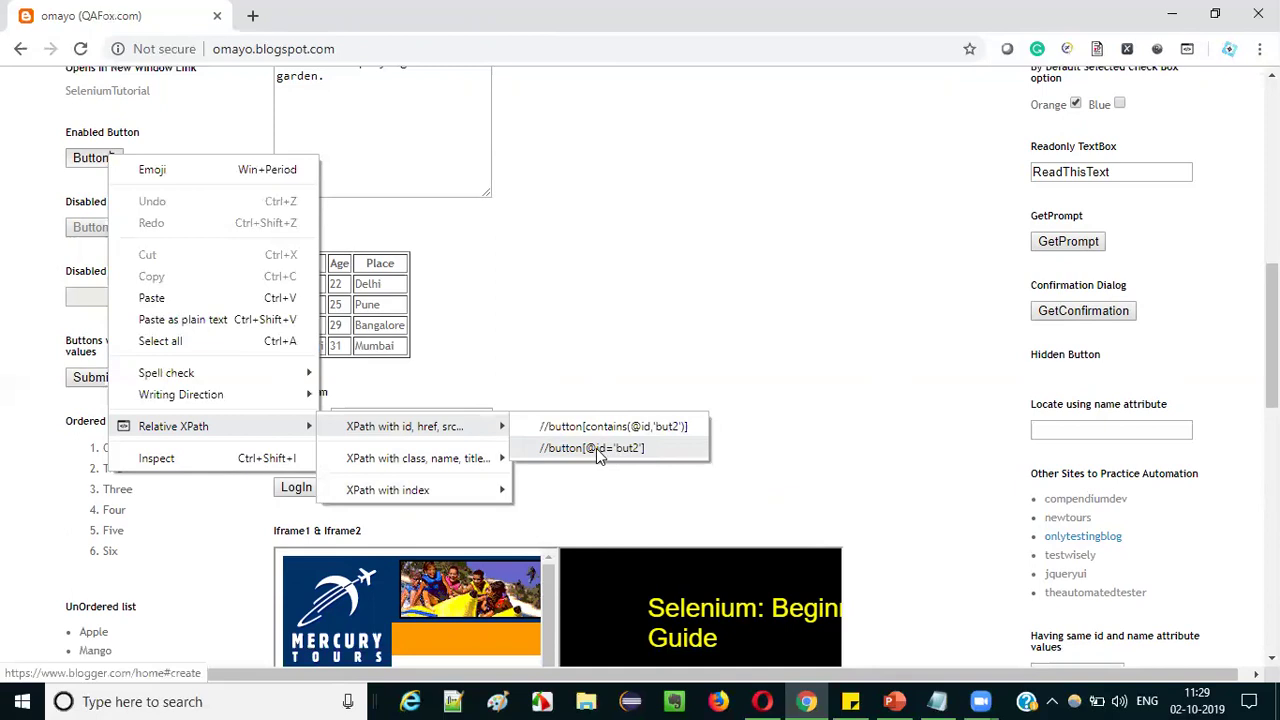
pyautogui.click(620, 450)
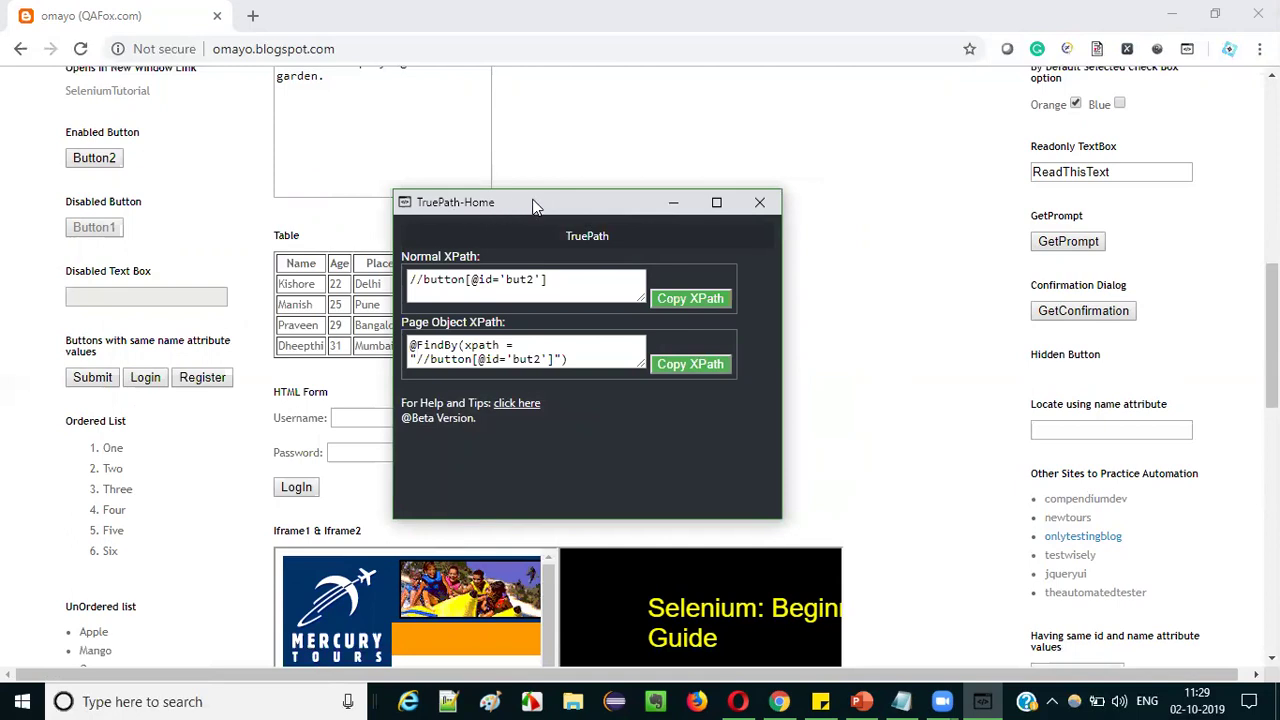
pyautogui.moveTo(533, 203); pyautogui.dragTo(516, 173)
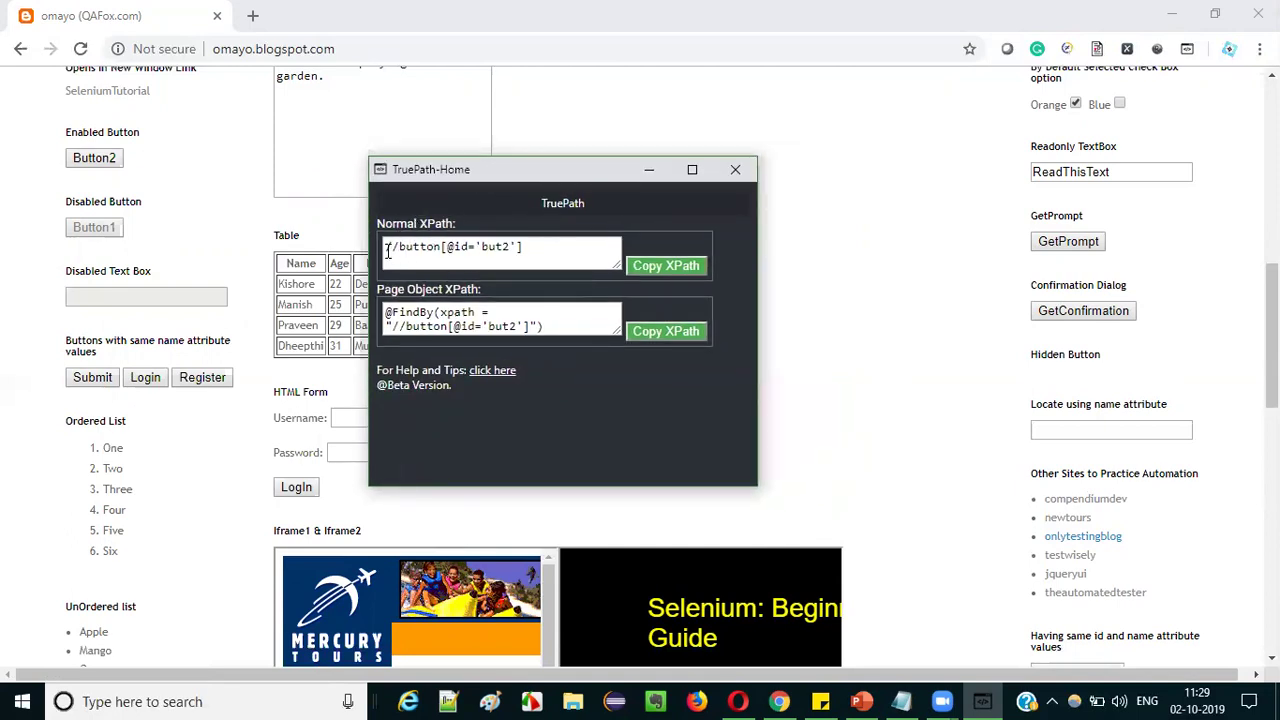
pyautogui.moveTo(388, 251); pyautogui.dragTo(525, 246)
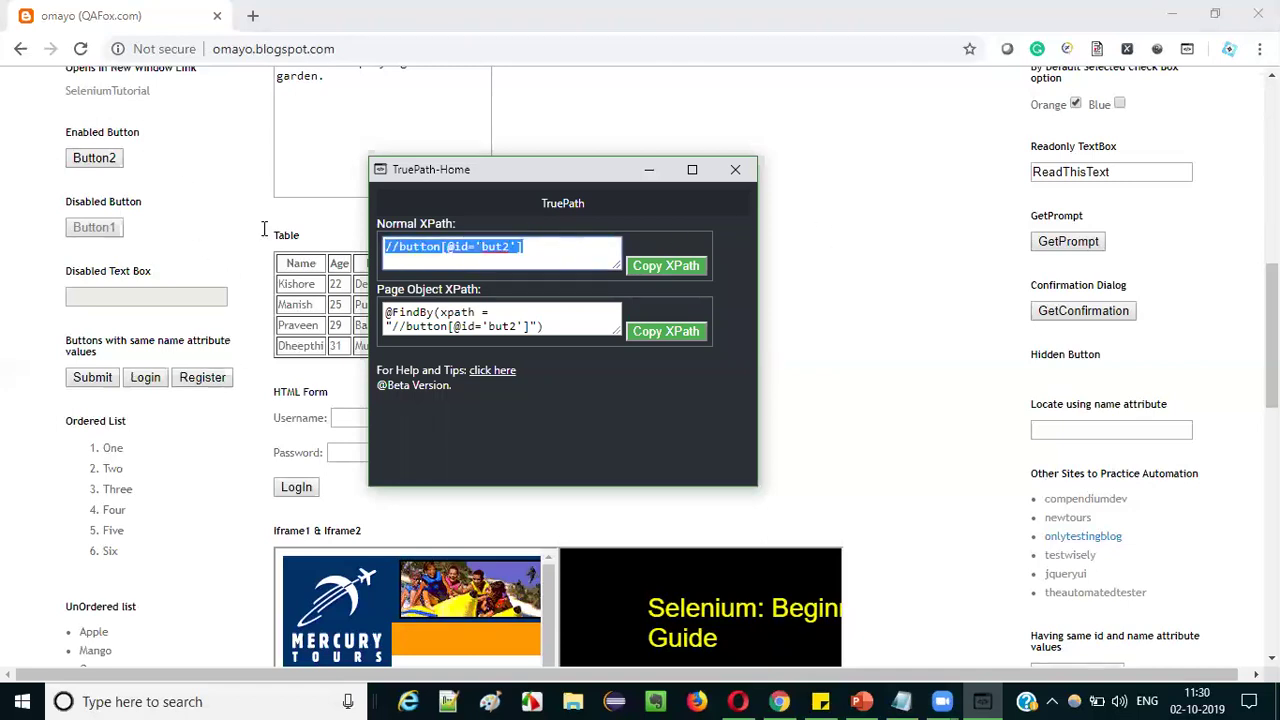
pyautogui.click(700, 265)
pyautogui.click(660, 270)
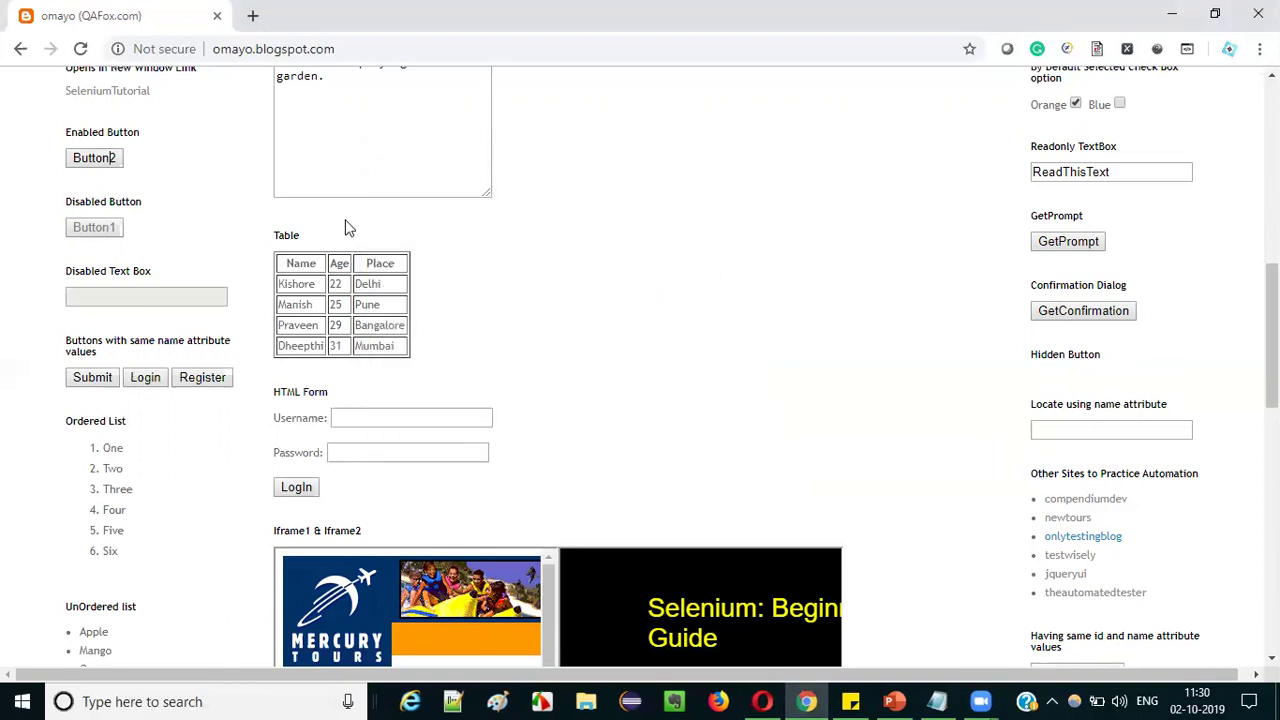
pyautogui.click(252, 15)
pyautogui.hotkey('ctrl', 'v')
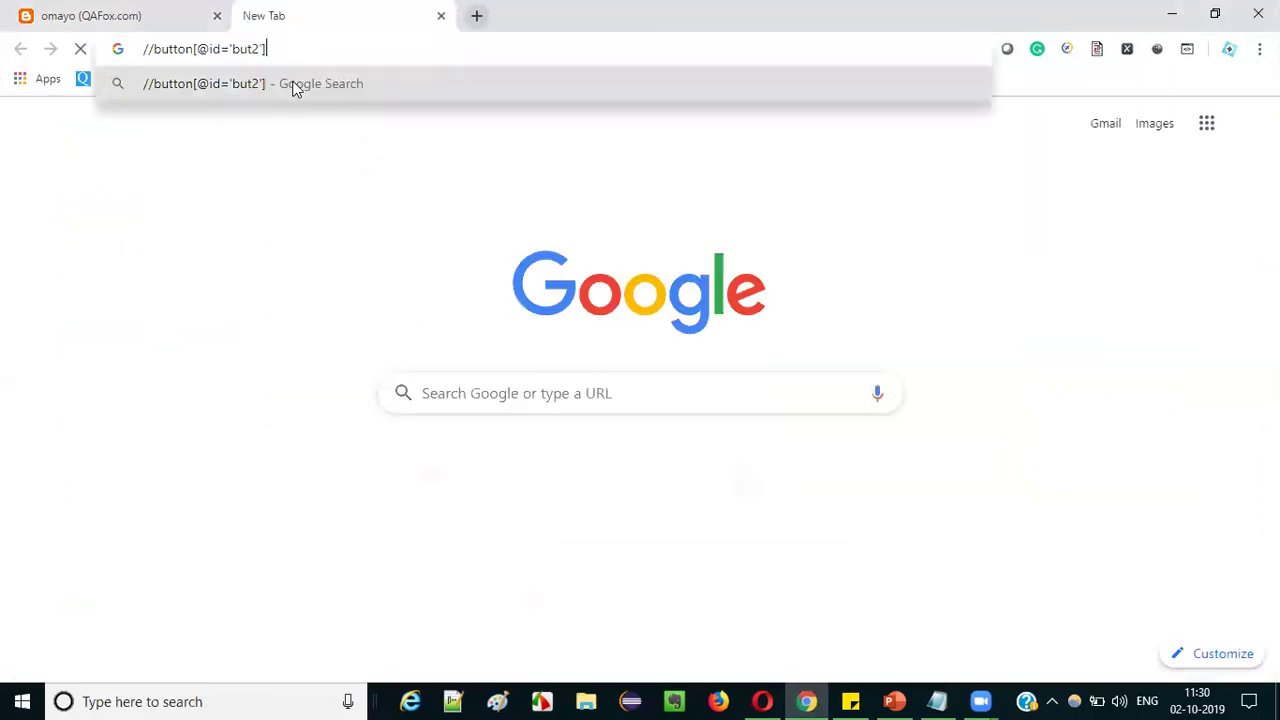
pyautogui.hotkey('ctrl', 'a')
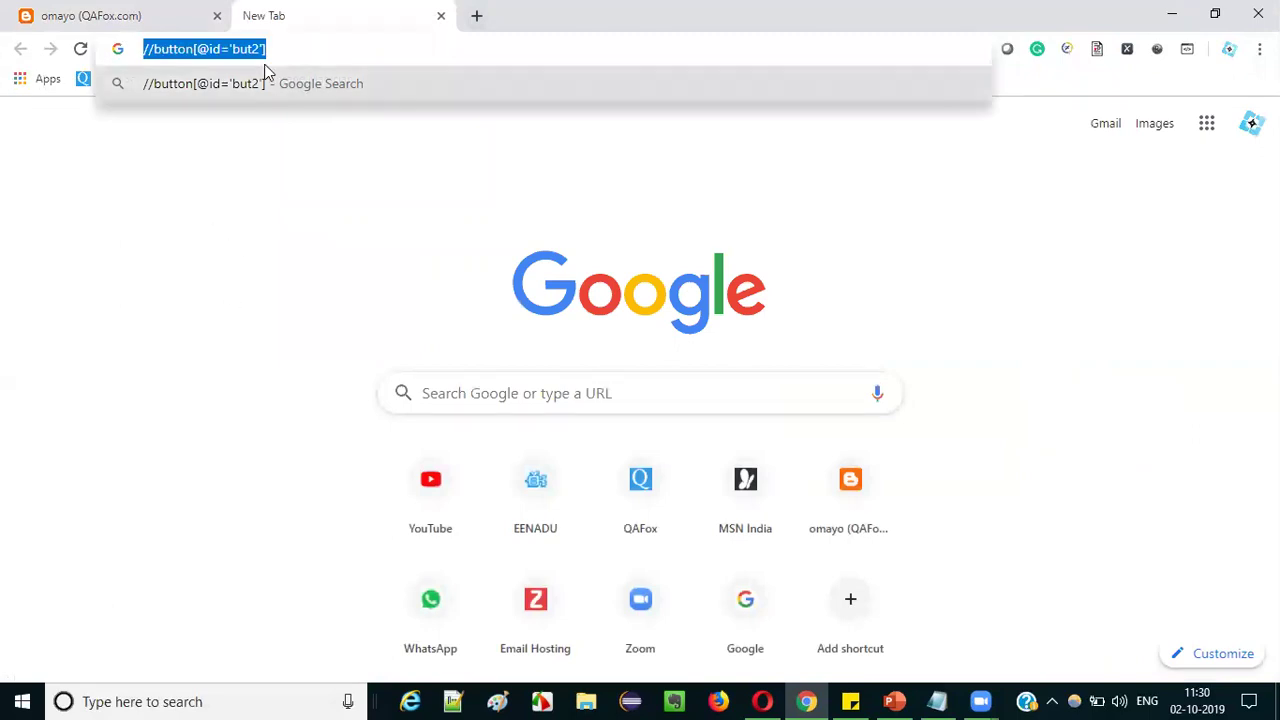
pyautogui.click(441, 15)
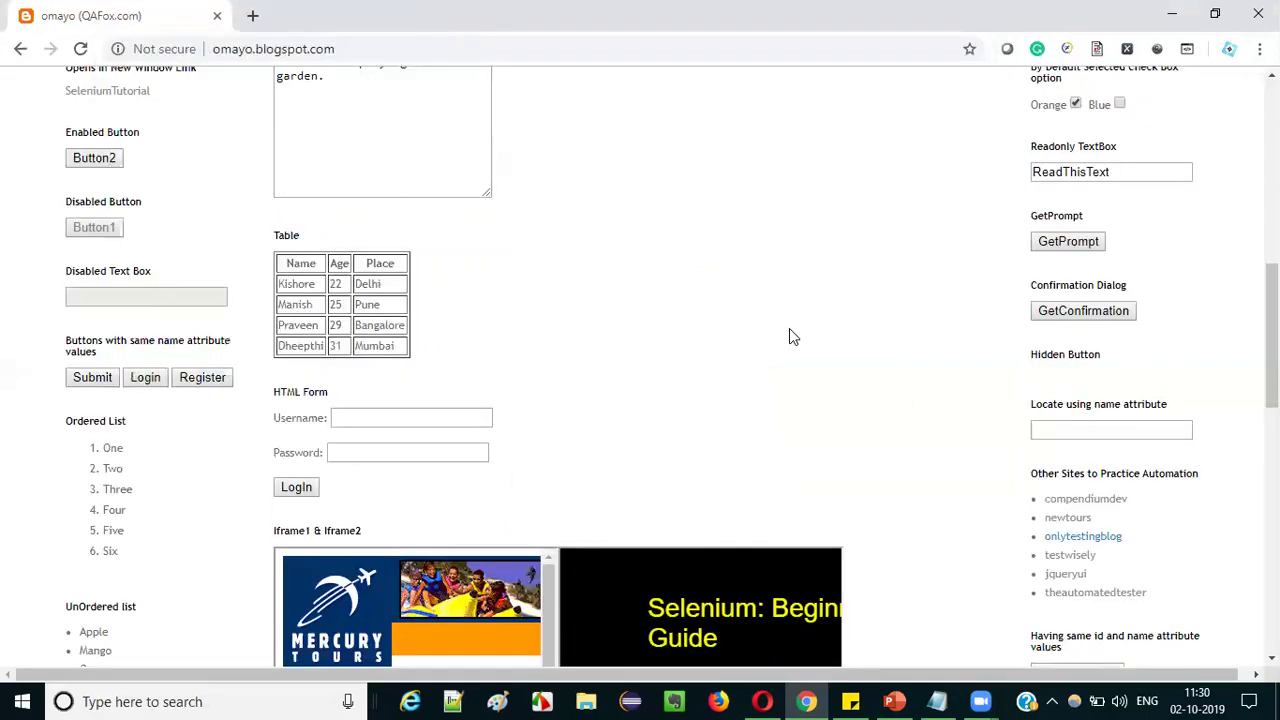